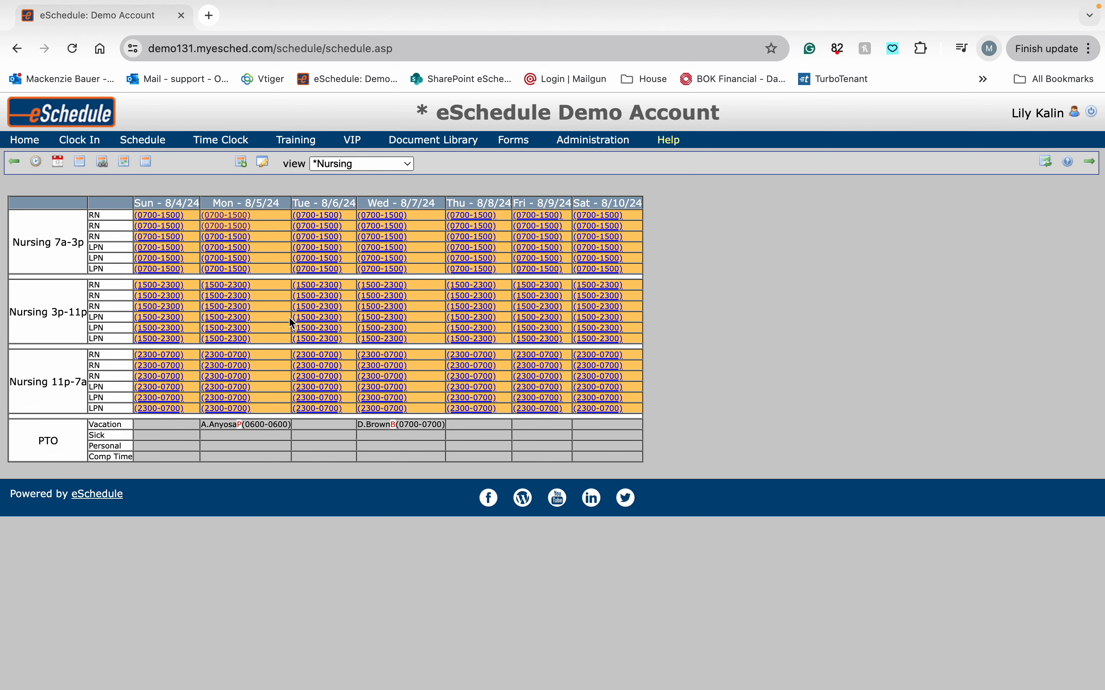
- Open the Monday 8/5 LPN day shift and review the recurrence options available for it
left_click(238, 267)
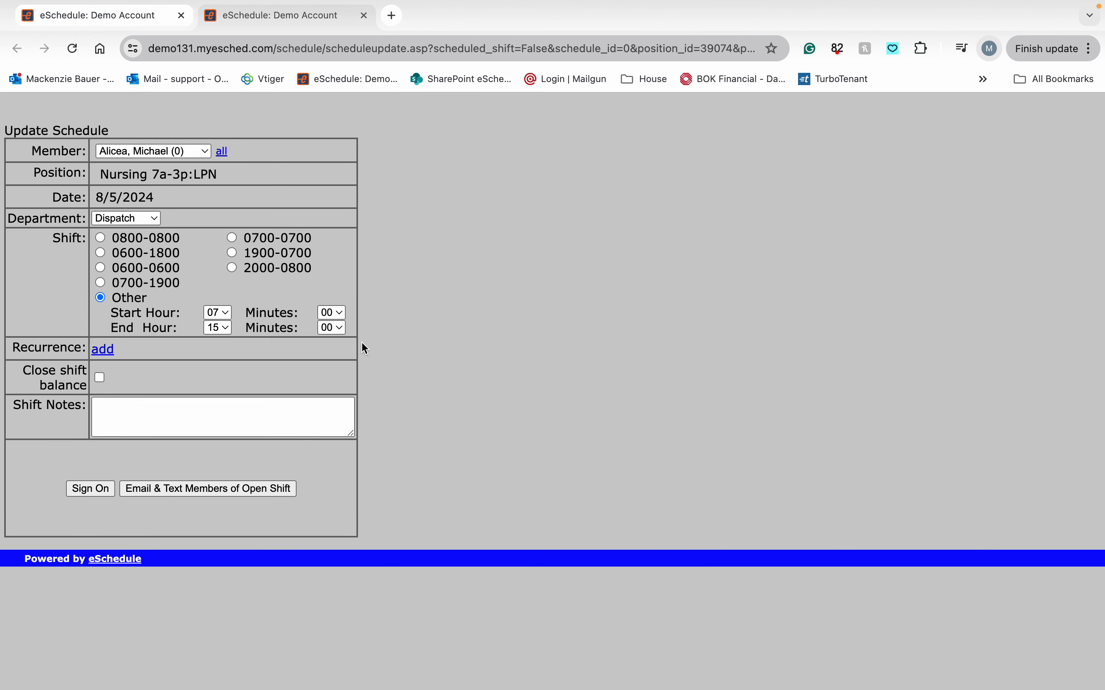
left_click(157, 409)
left_click_drag(12, 346, 89, 347)
left_click(128, 348)
left_click(108, 354)
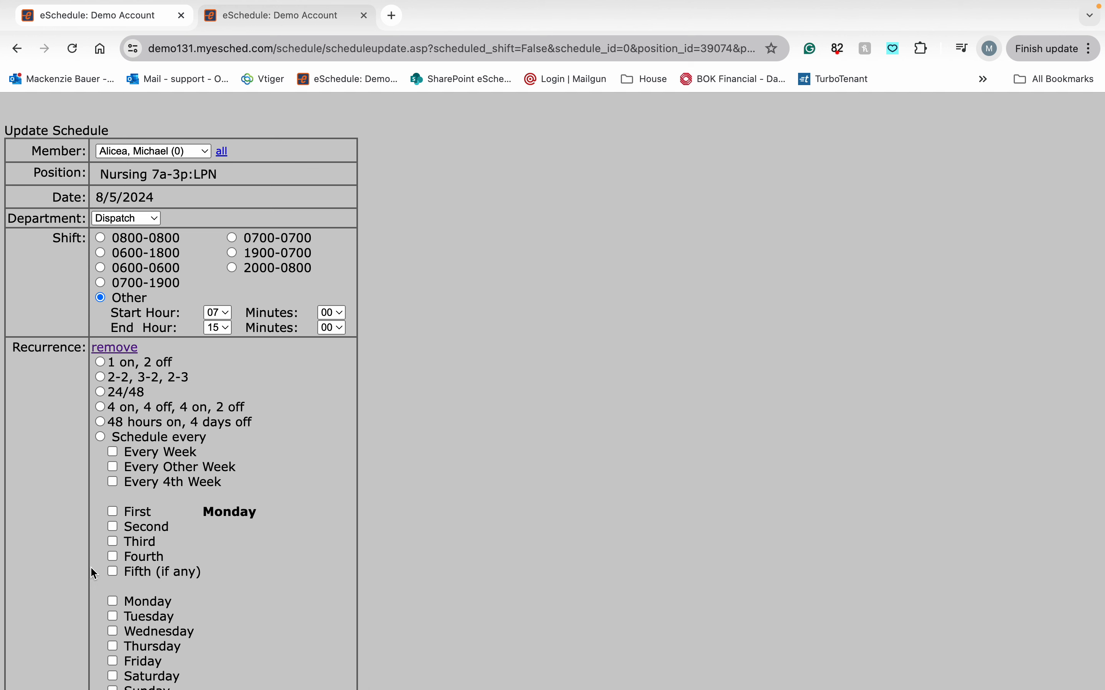
scroll(91, 569, "down", 3)
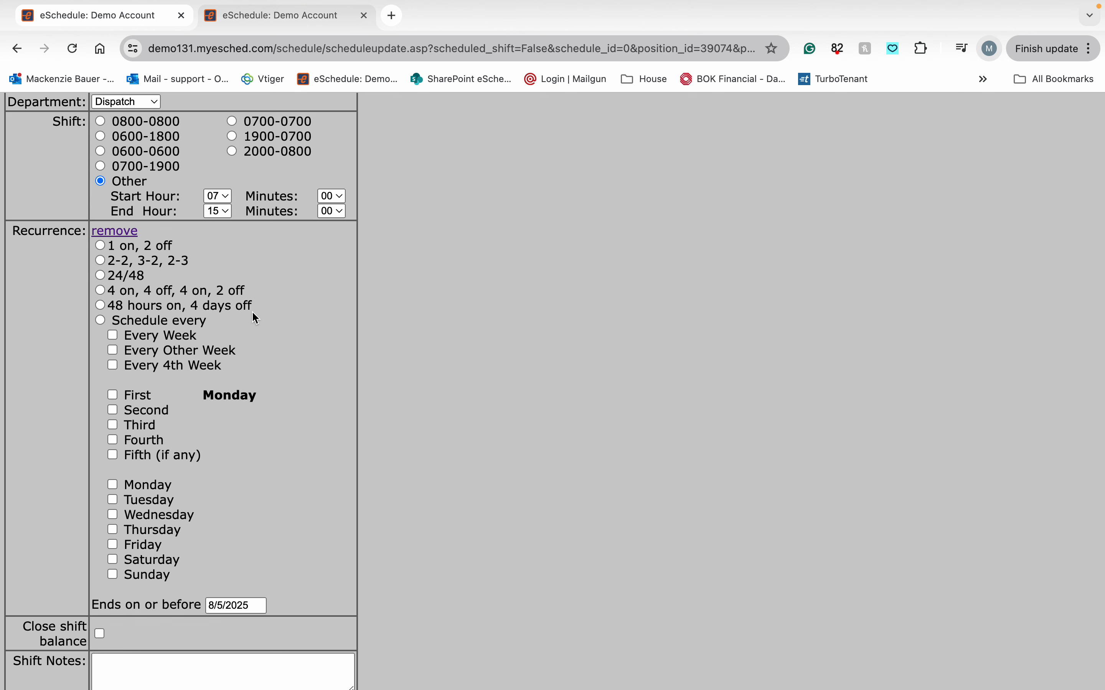
left_click_drag(257, 305, 108, 246)
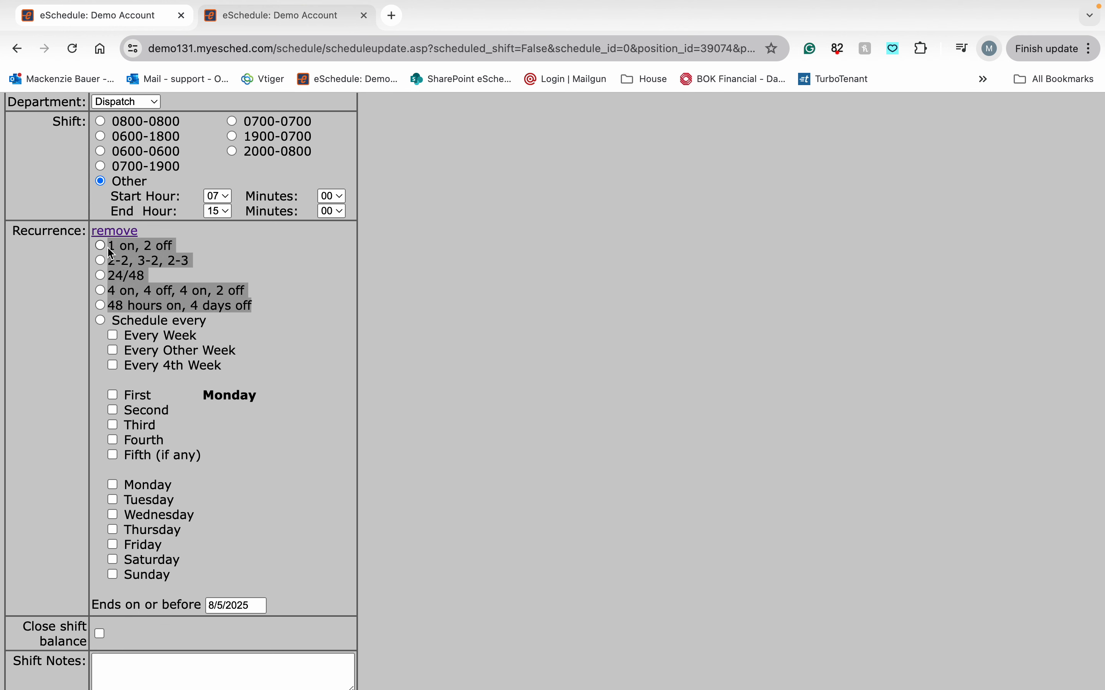
left_click(275, 274)
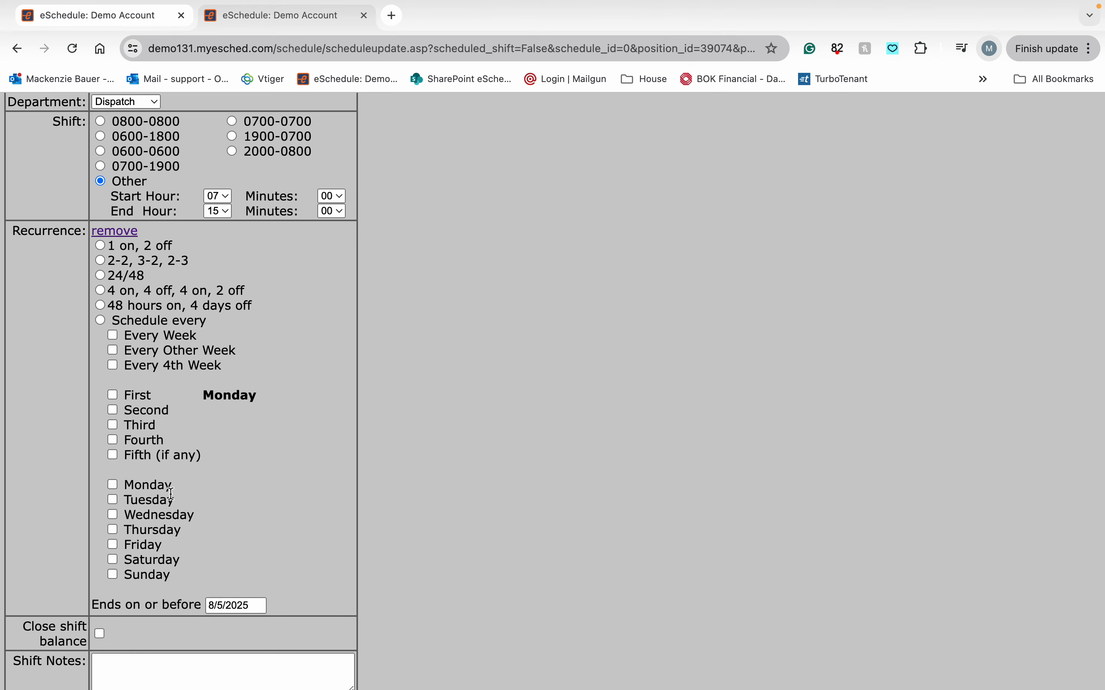
- Remove the recurrence from the shift form and close its tab
scroll(171, 494, "up", 3)
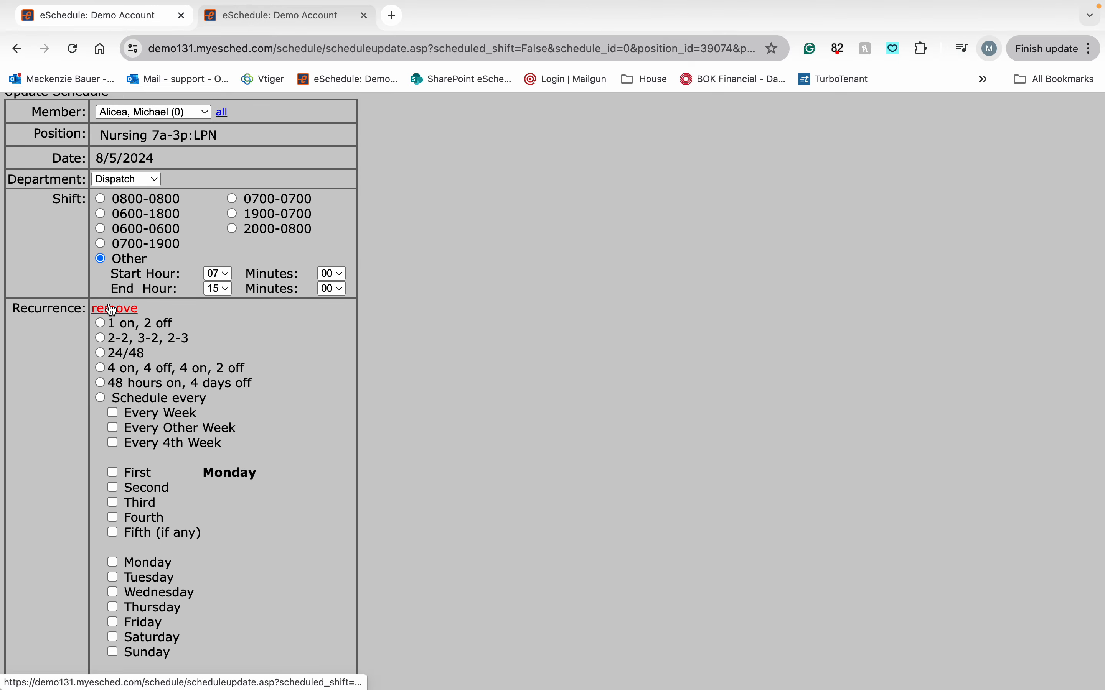
left_click(112, 310)
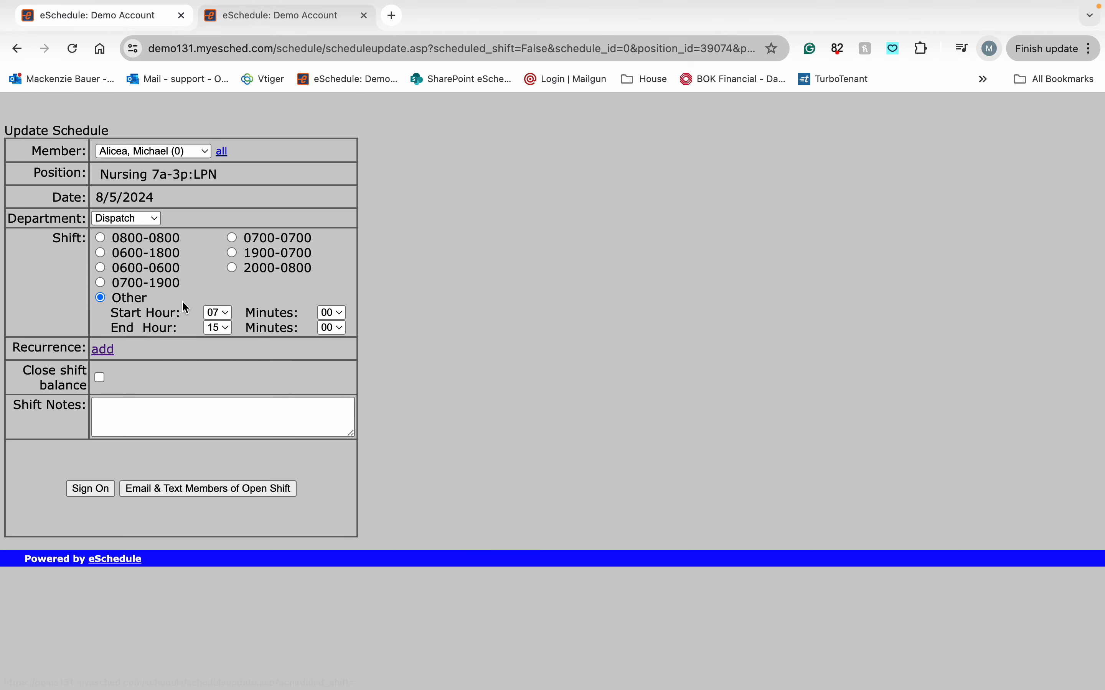
left_click(364, 16)
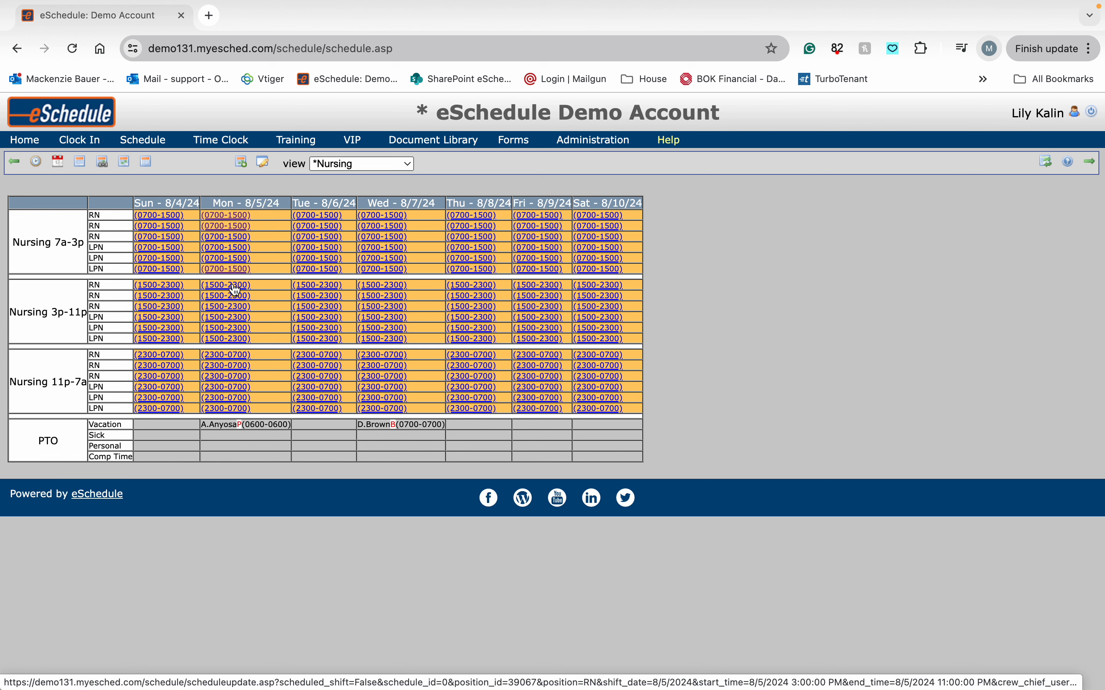
- Open the first Monday 8/5 RN day shift and add a recurrence to it
left_click(230, 217)
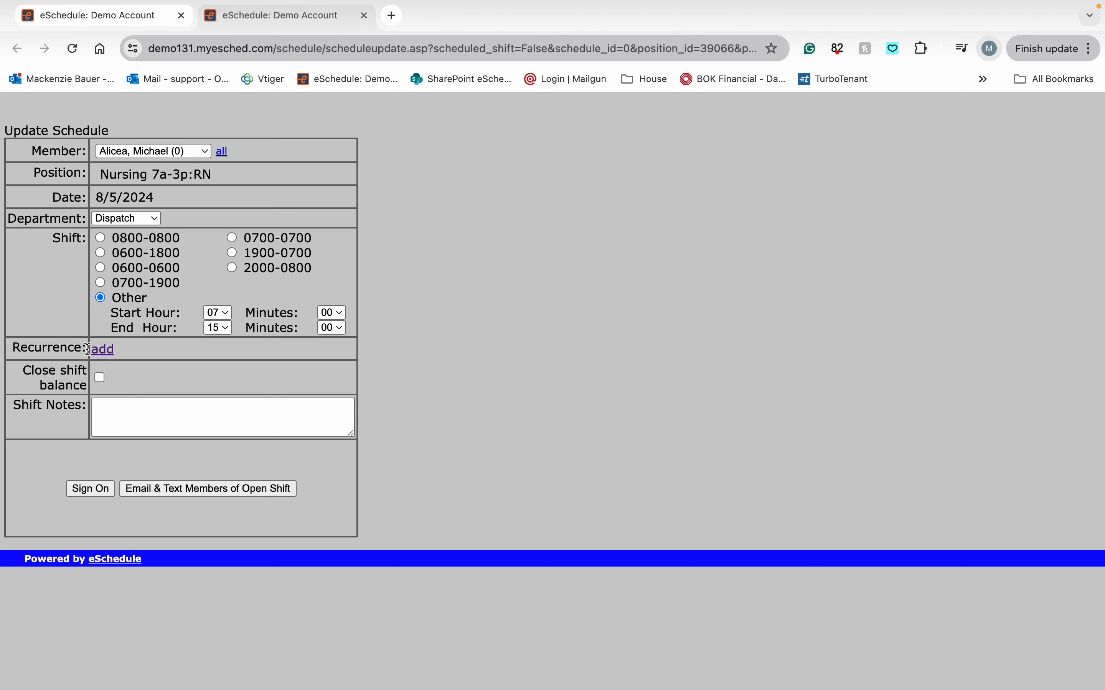
left_click(103, 355)
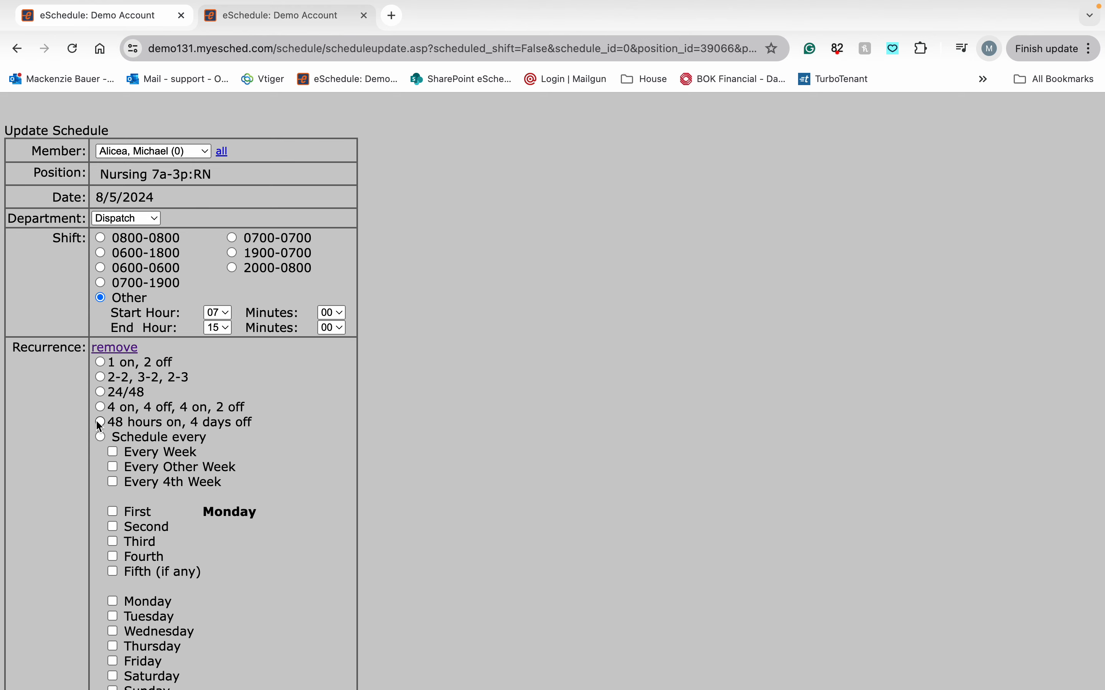
scroll(96, 420, "down", 3)
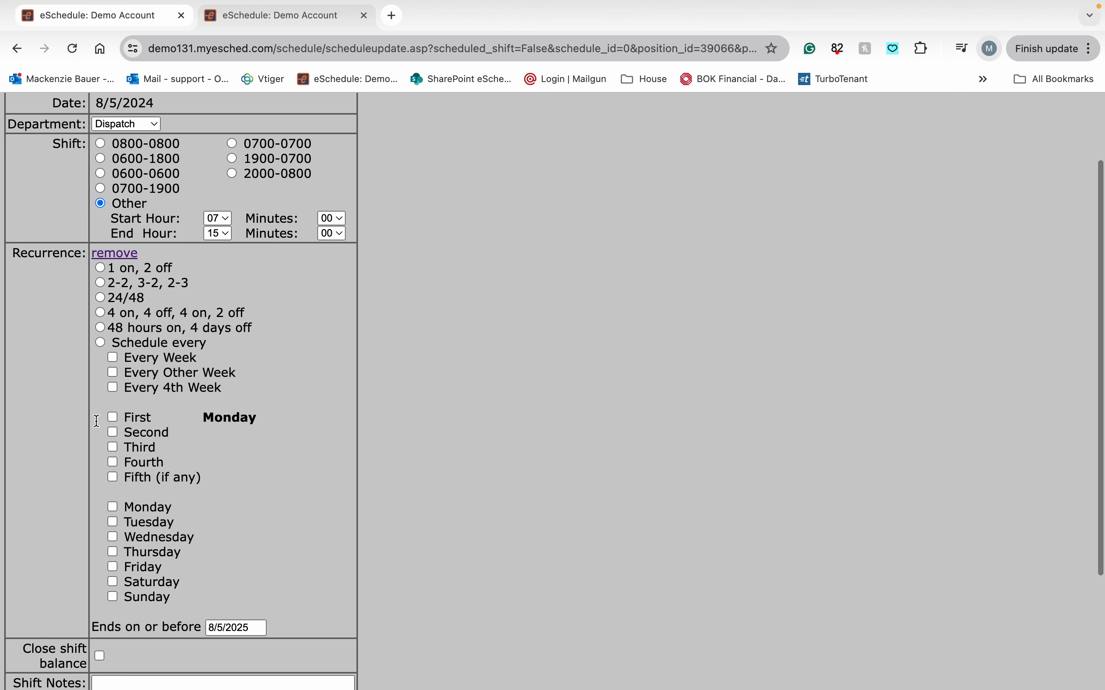
scroll(97, 421, "down", 1)
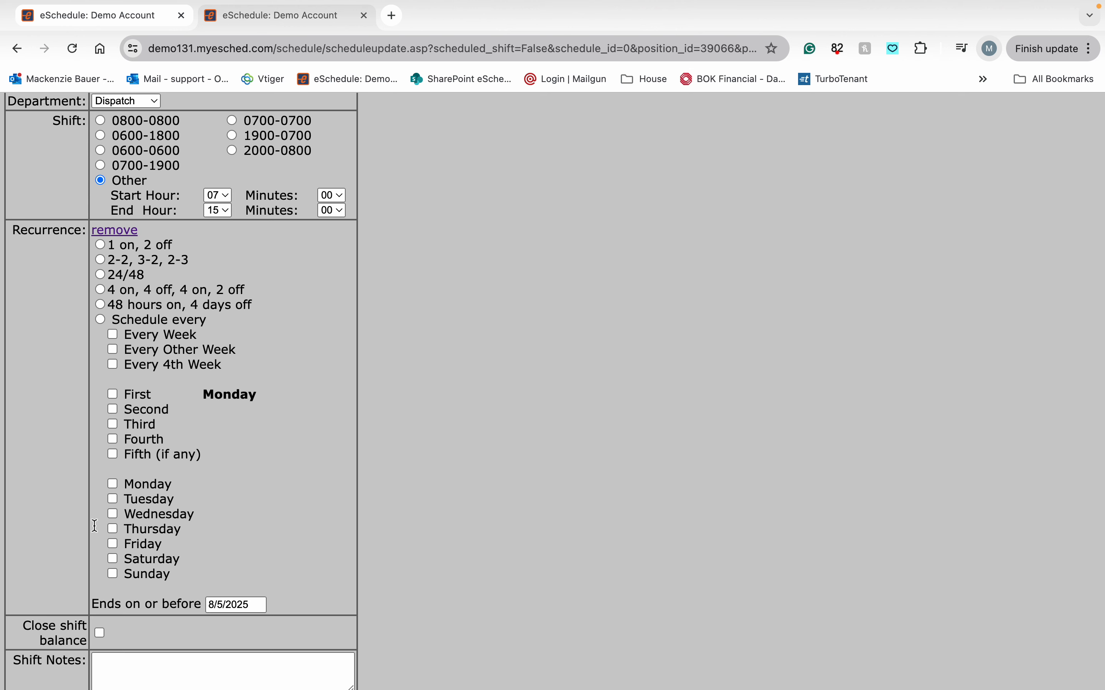
scroll(94, 525, "down", 1)
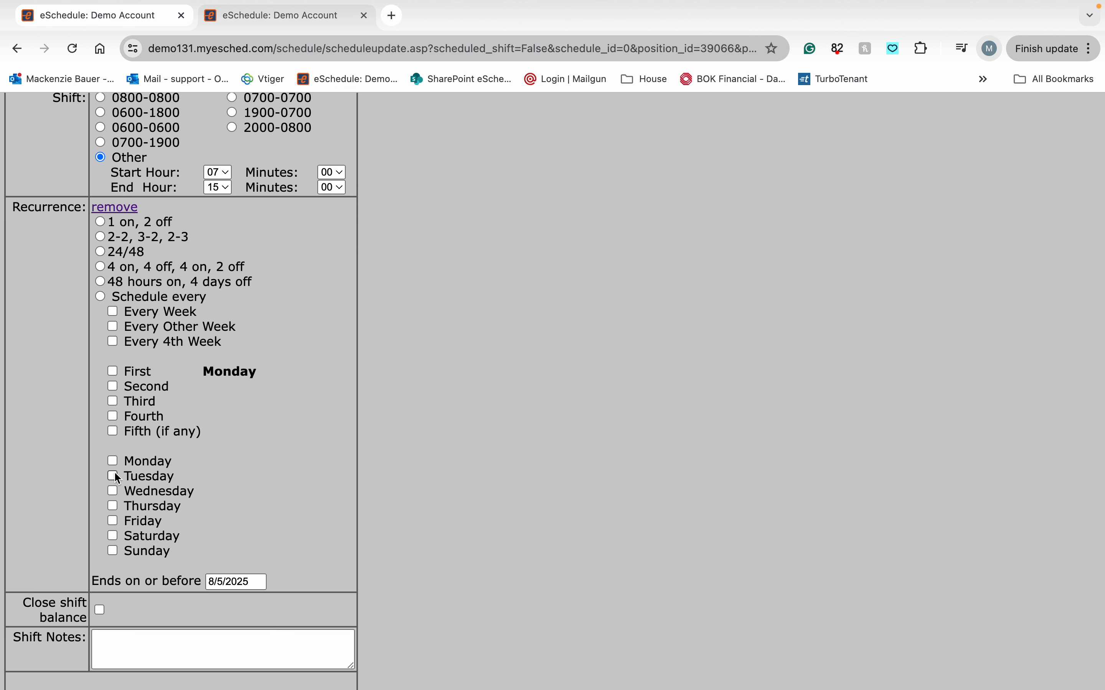
- Set the recurrence to schedule every Monday, Tuesday, Wednesday, Thursday and Friday
left_click(113, 461)
left_click(113, 476)
left_click(113, 491)
left_click(113, 506)
left_click(113, 506)
scroll(290, 535, "down", 1)
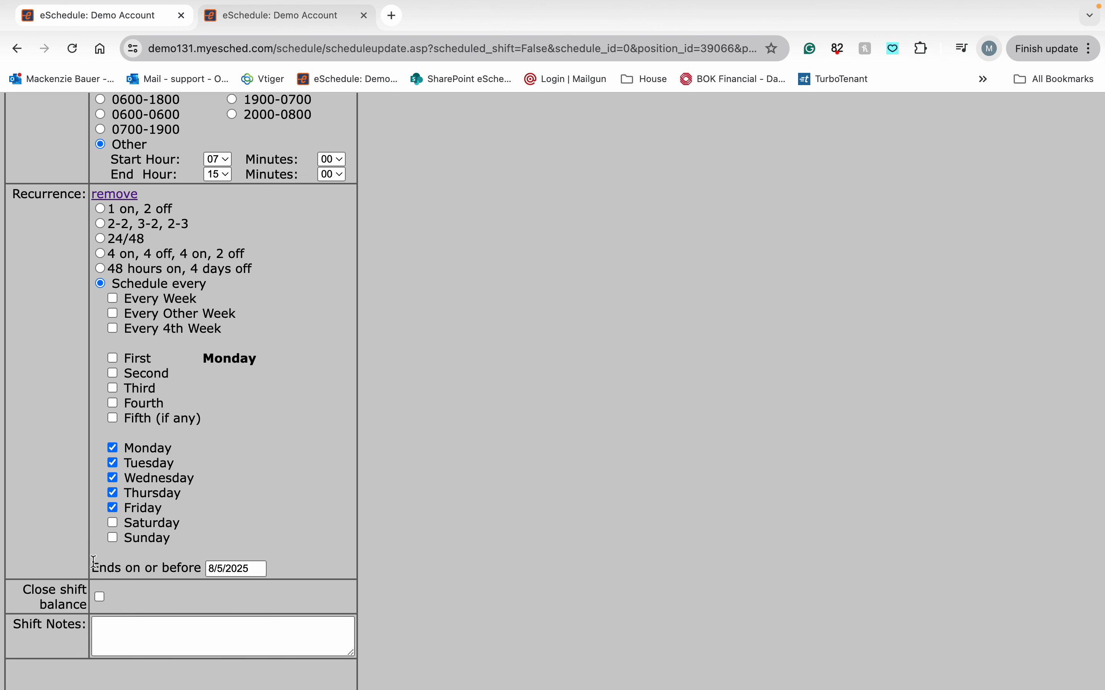
- Sign the selected member onto the recurring shift ending on or before 8/5/2025
left_click(263, 570)
left_click(308, 559)
scroll(305, 557, "down", 3)
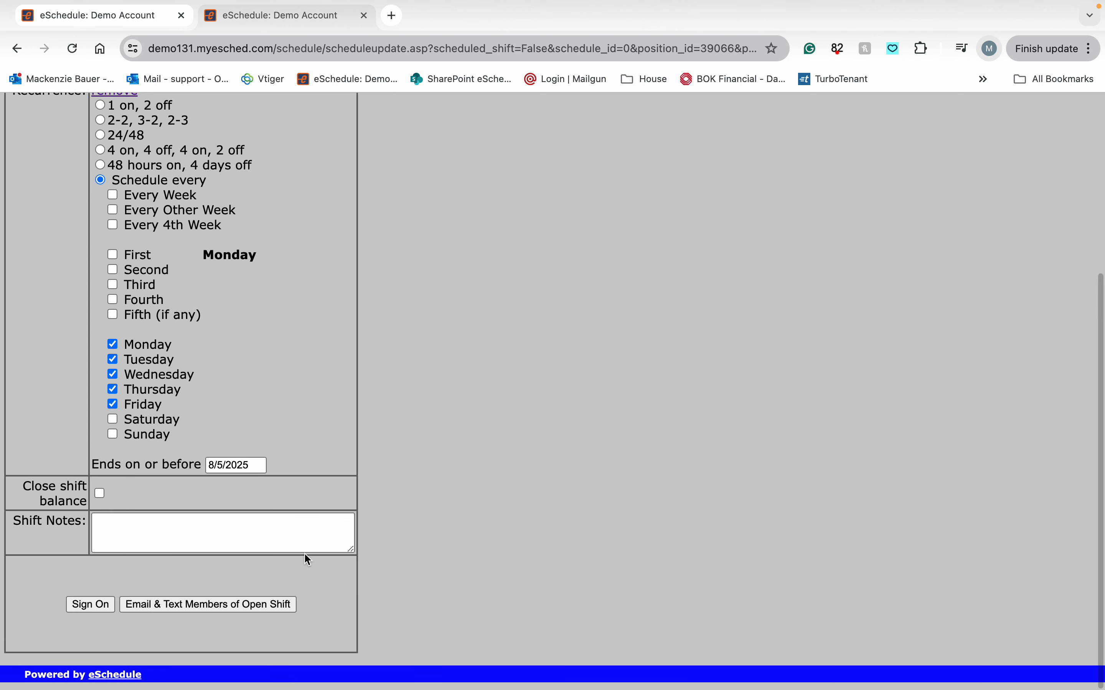
left_click(89, 607)
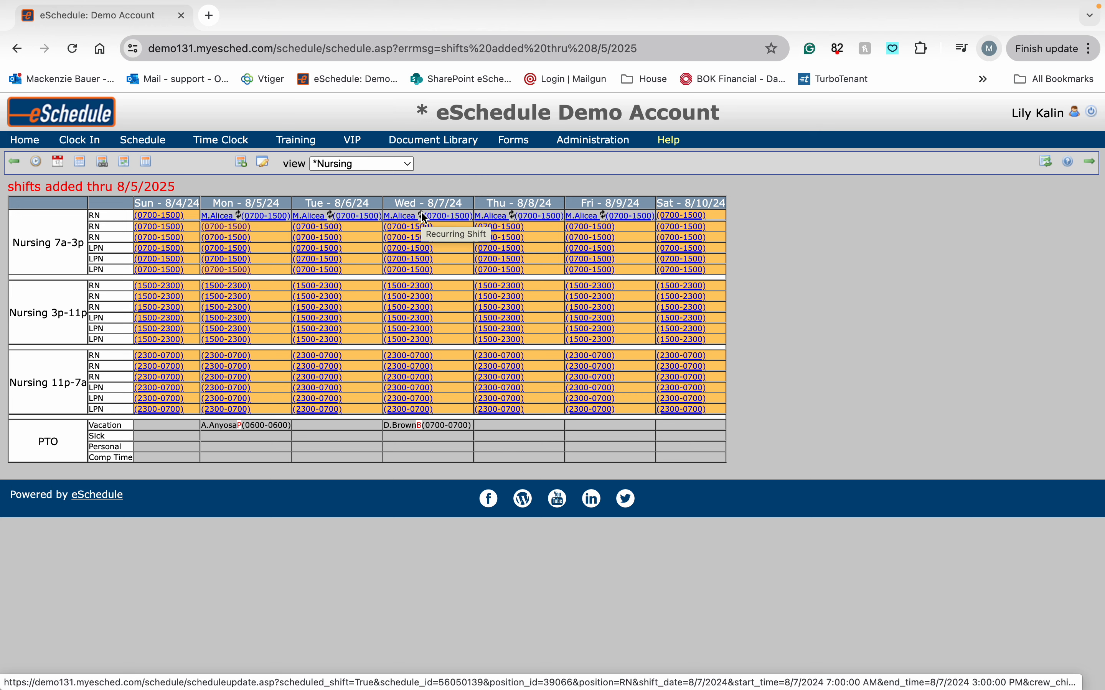
- Page forward through the next weeks' schedules and return to the week of 8/4/24
left_click(1091, 163)
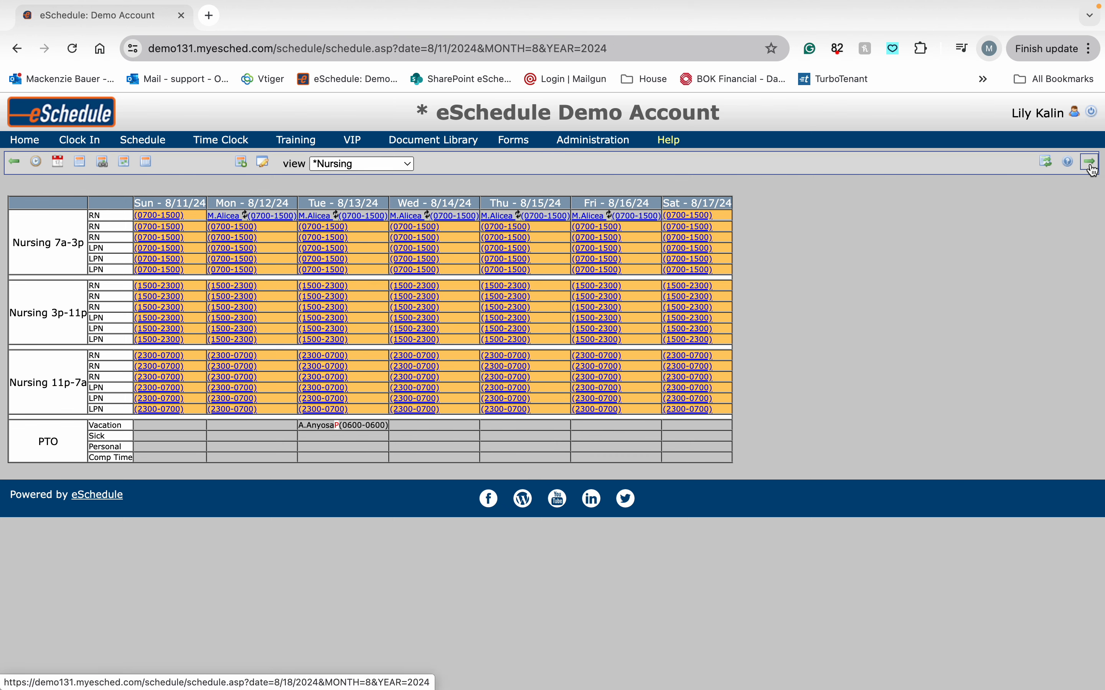
left_click(1092, 163)
left_click(1092, 165)
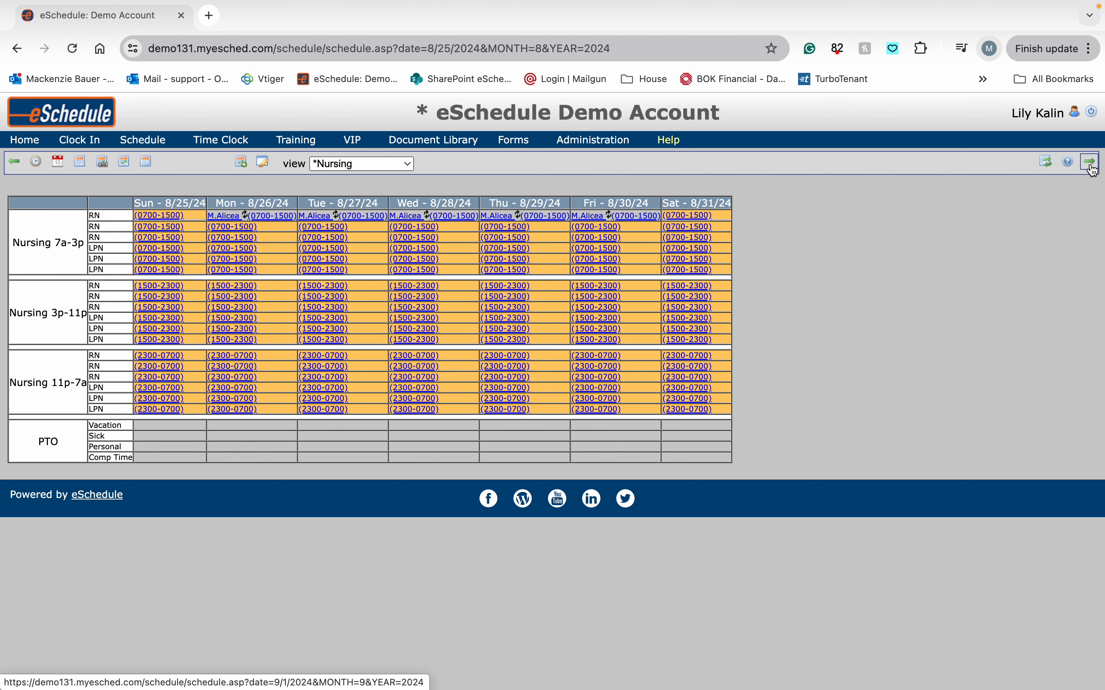
left_click(20, 166)
left_click(20, 165)
left_click(20, 166)
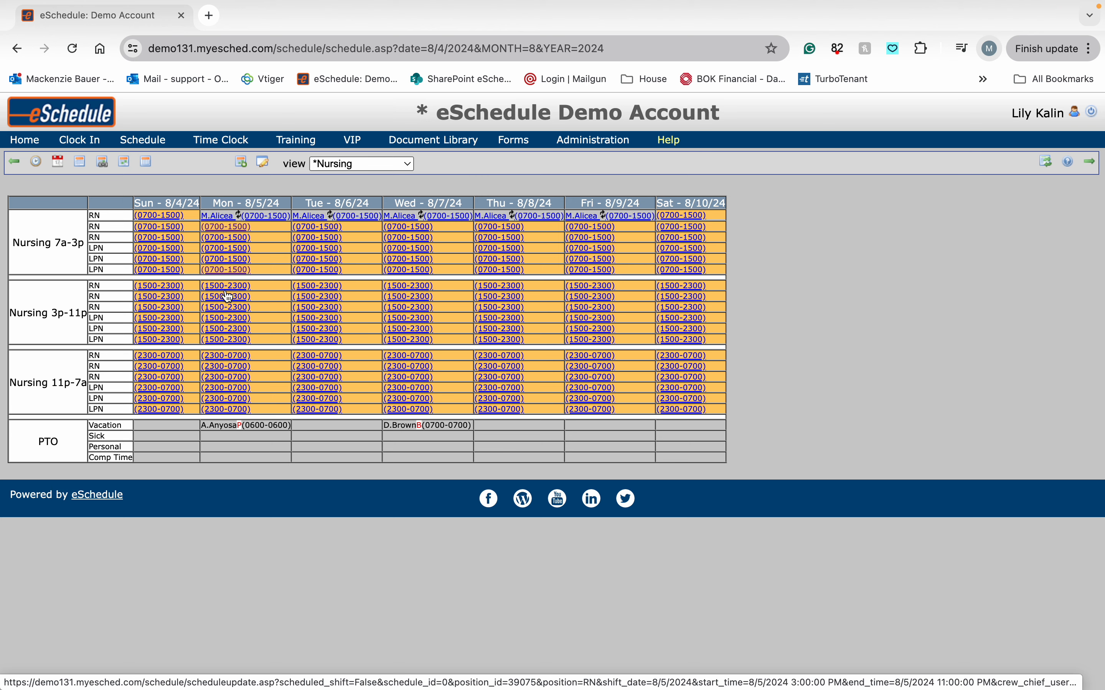
- Open the second Monday 8/5 RN day shift and pick a different member from the full member list
left_click(225, 229)
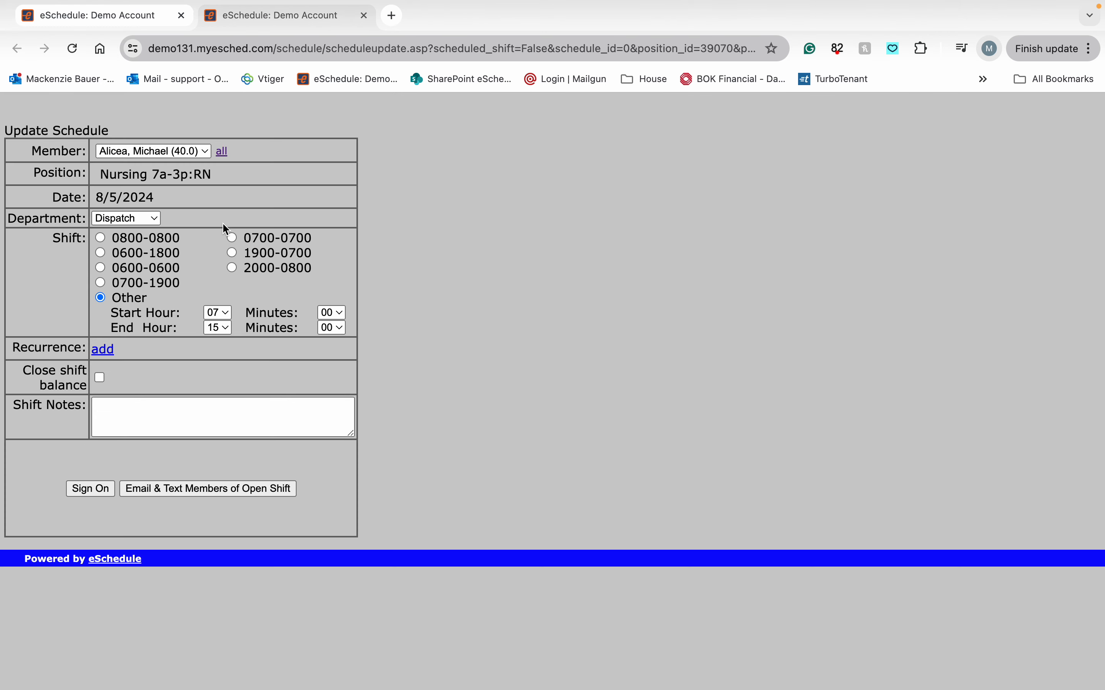
left_click(222, 151)
left_click(208, 151)
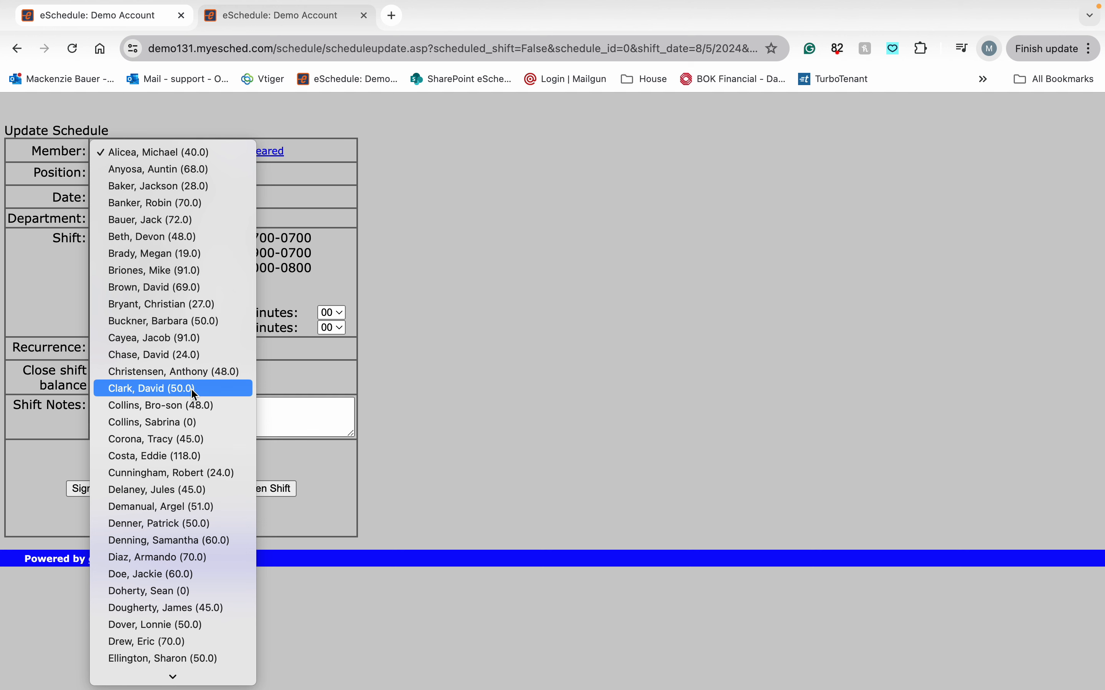
left_click(192, 424)
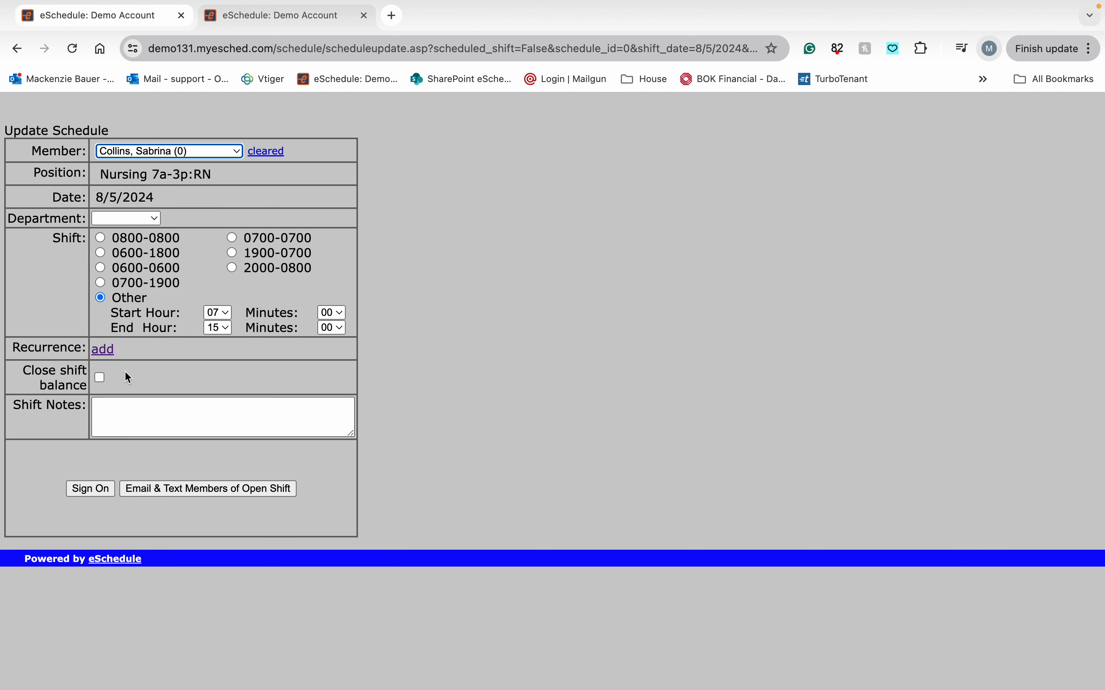
- Add a '4 on, 4 off, 4 on, 2 off' recurrence and sign the member onto the shift
left_click(105, 354)
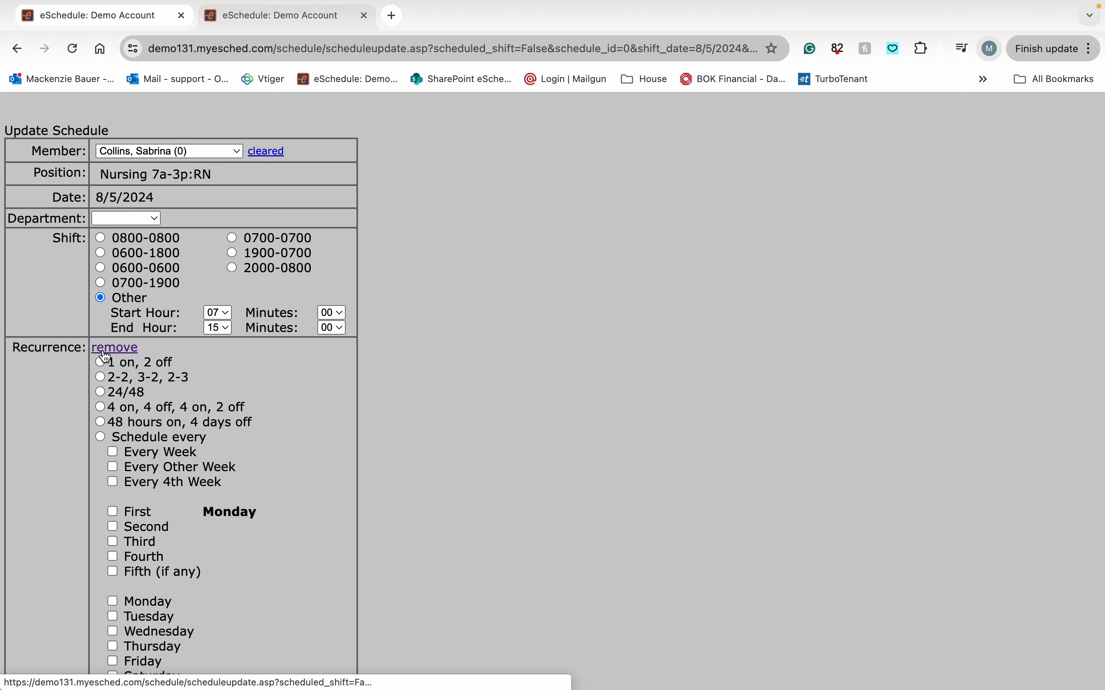
scroll(137, 366, "down", 2)
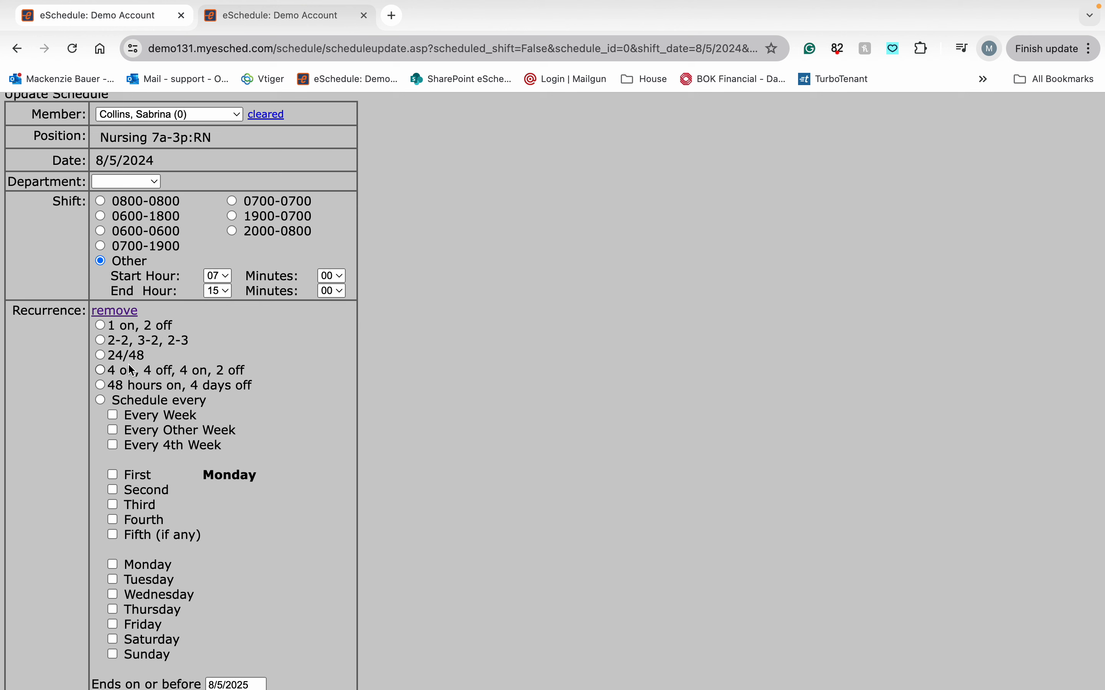
left_click(101, 371)
scroll(58, 458, "down", 5)
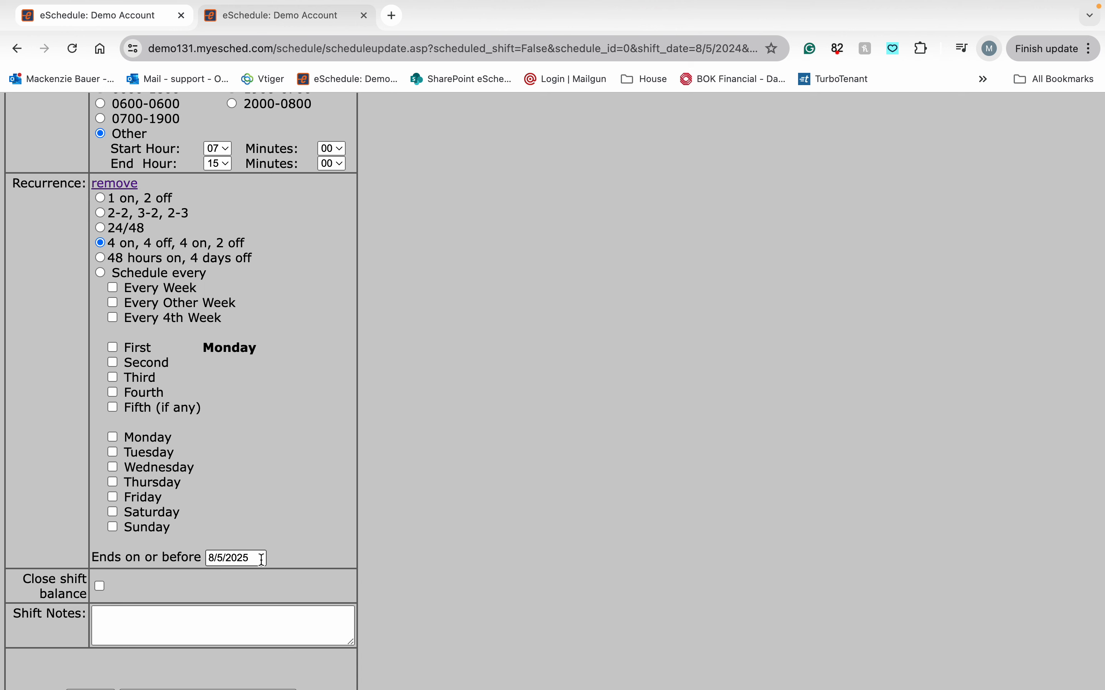
scroll(261, 560, "down", 2)
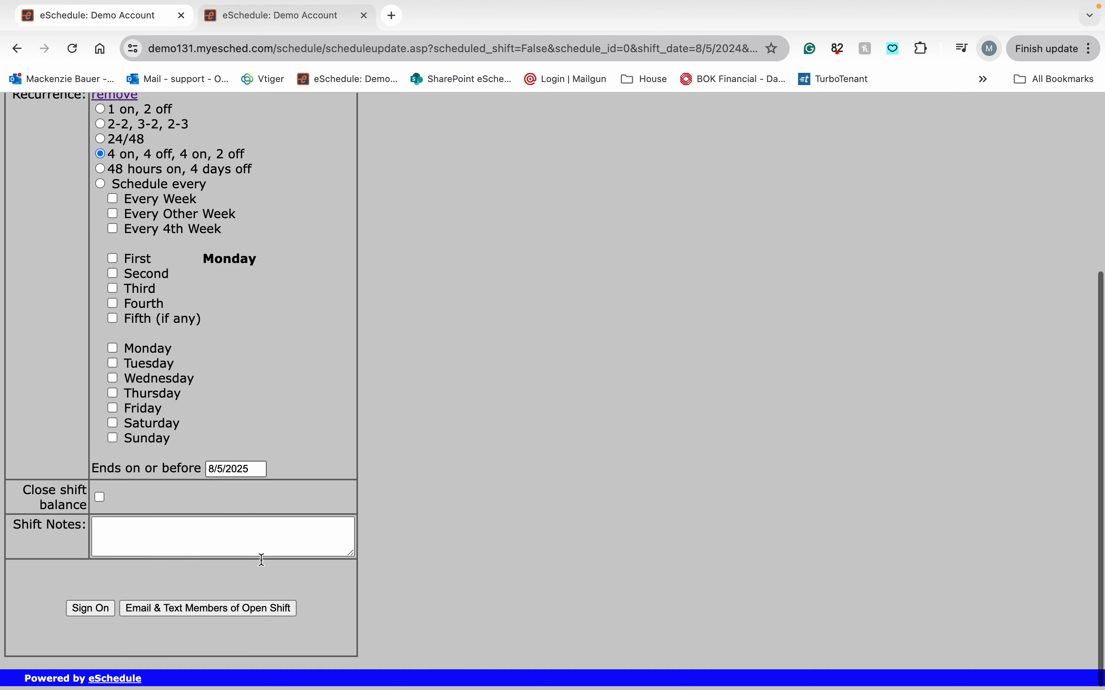
left_click(91, 608)
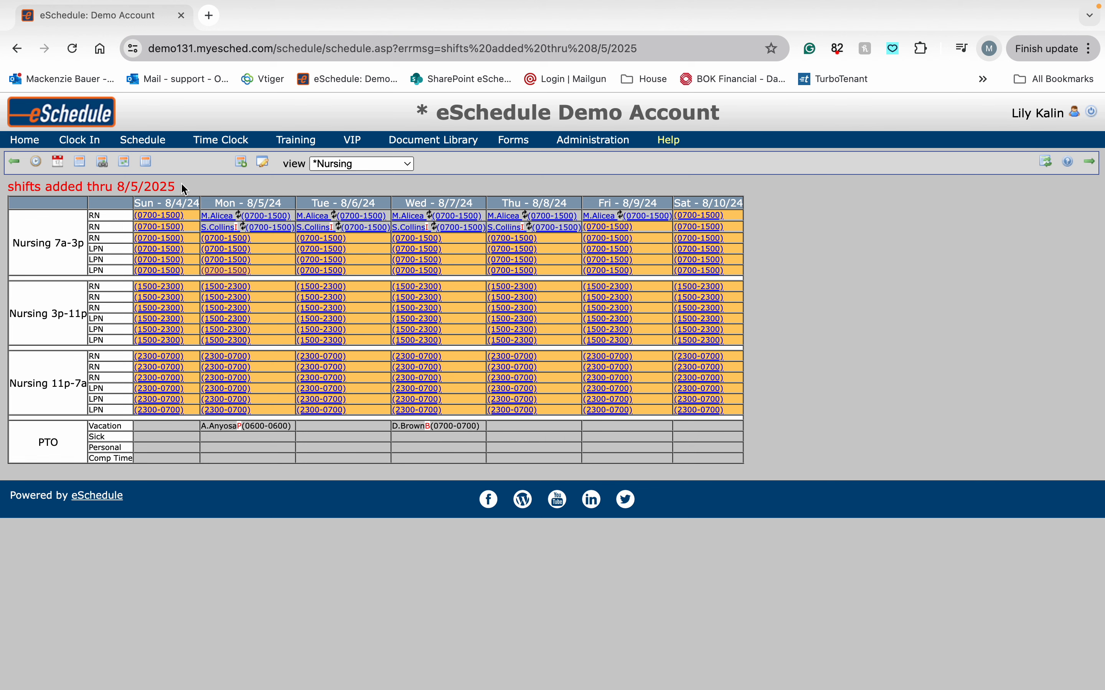
- Page forward through the following weeks to review the new recurring RN assignments
left_click_drag(183, 187, 9, 187)
left_click(199, 185)
left_click(1098, 168)
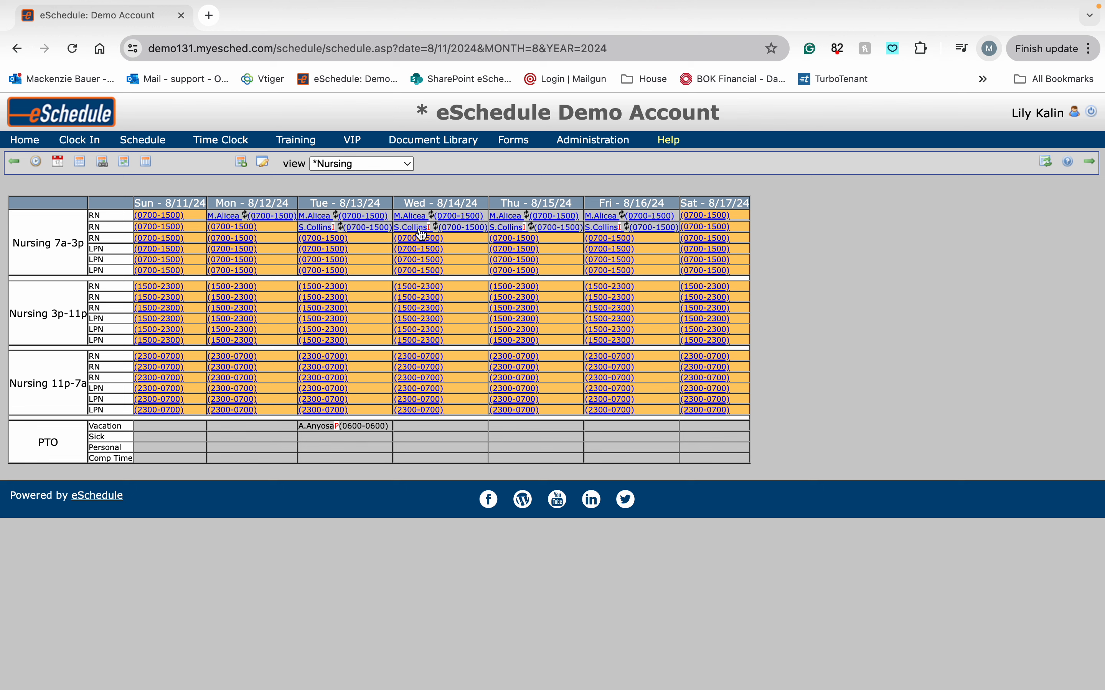
left_click(1089, 169)
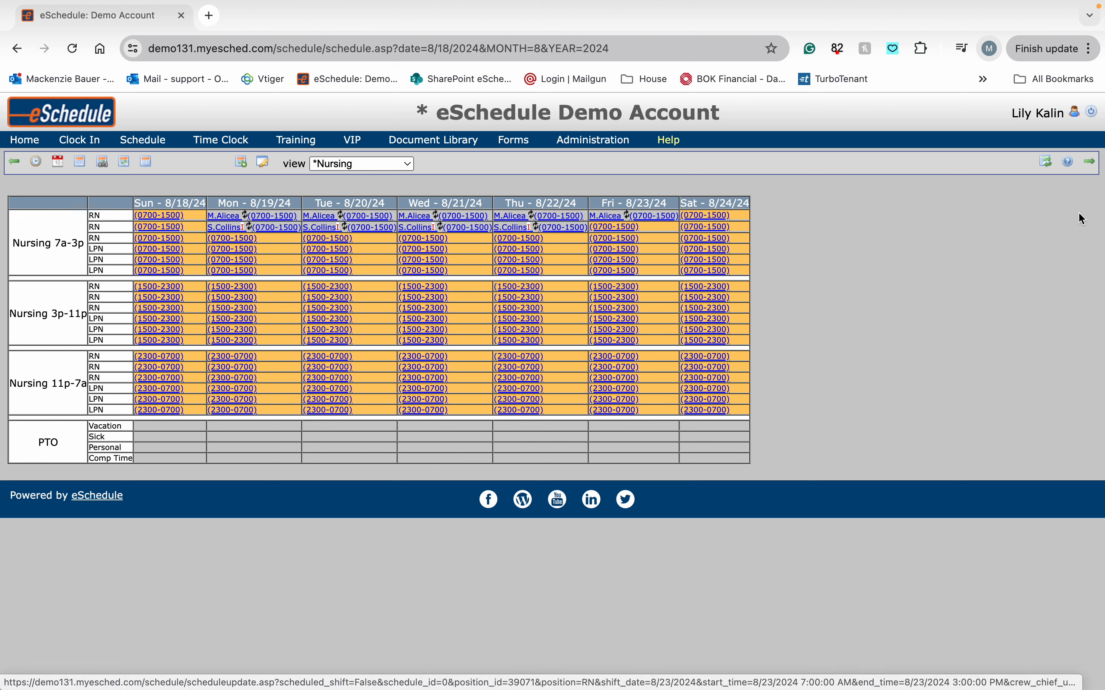
left_click(1093, 163)
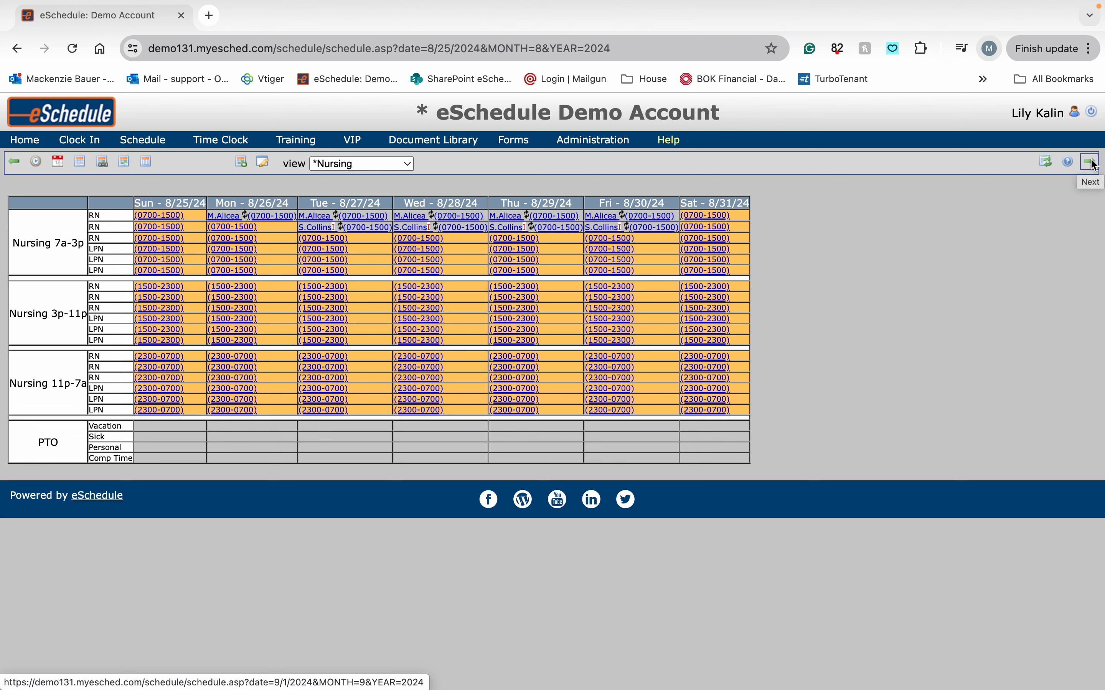
left_click(1090, 162)
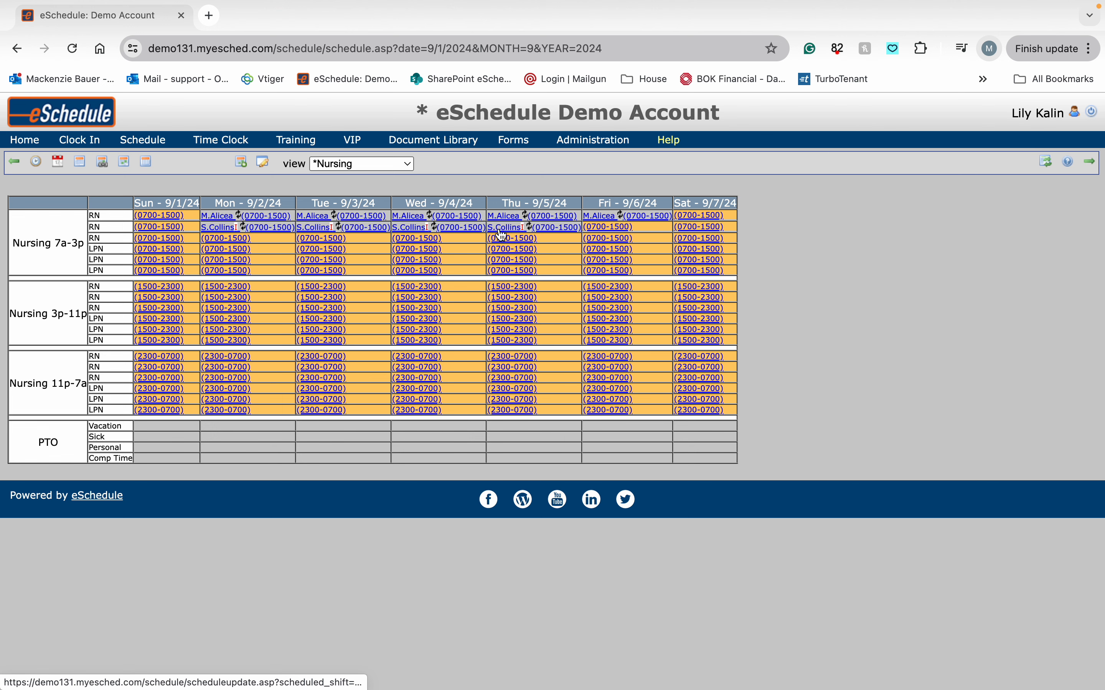
- Sign the member off the single Thursday 9/5/2024 RN day shift and confirm
left_click(512, 231)
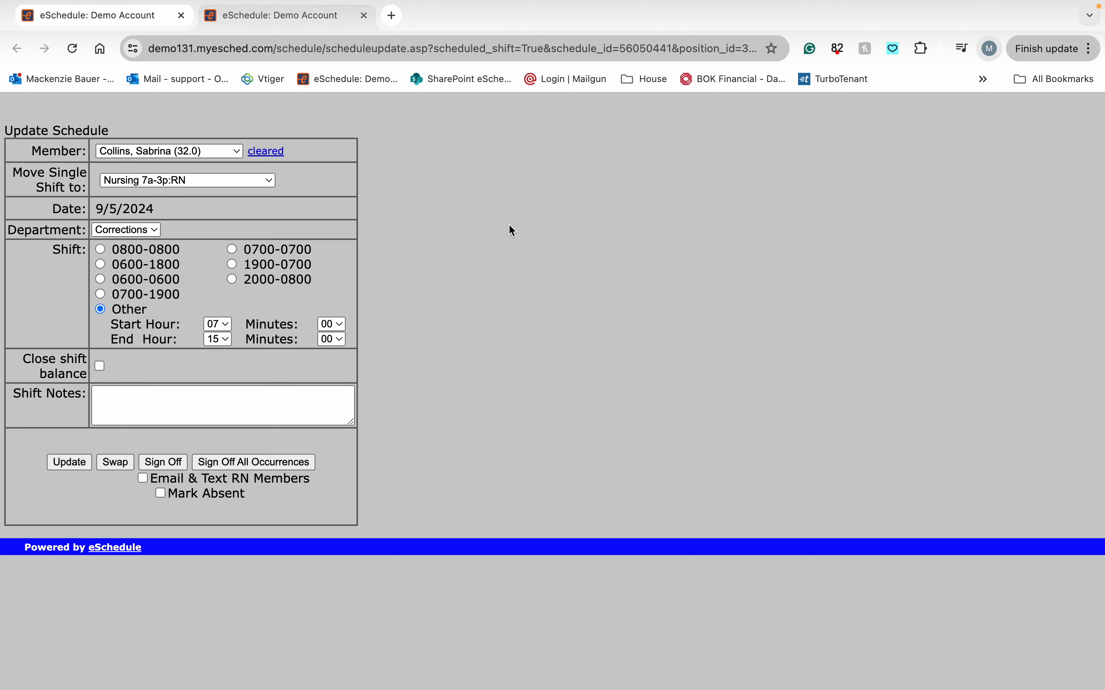
left_click(210, 468)
left_click_drag(122, 208, 95, 208)
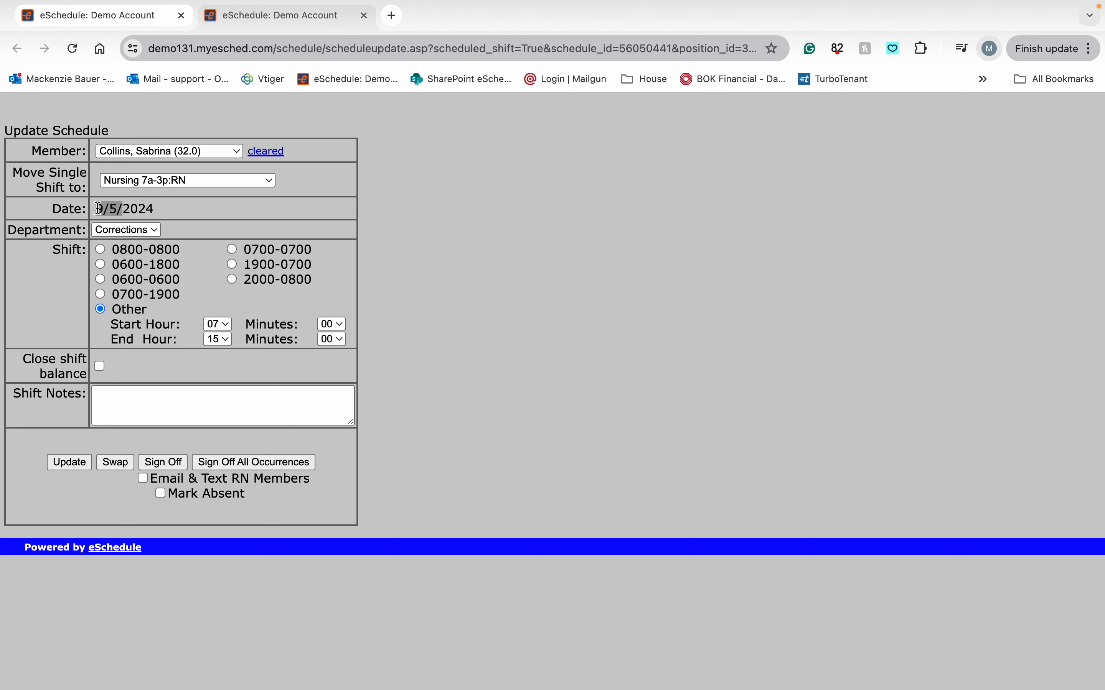
left_click(192, 213)
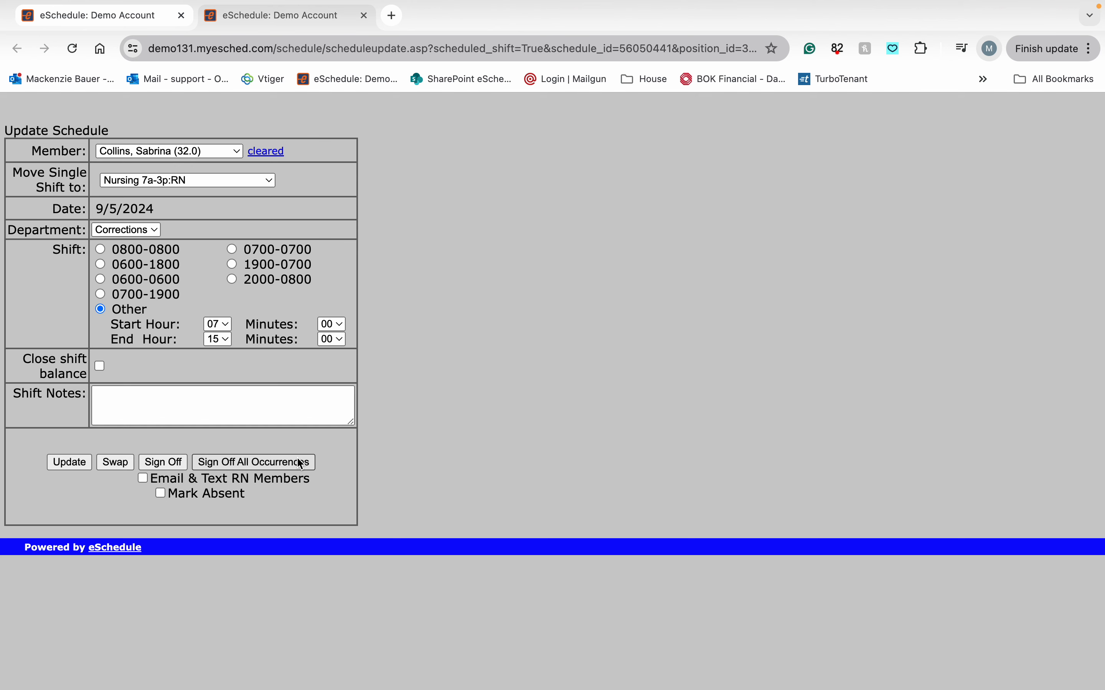
left_click(245, 464)
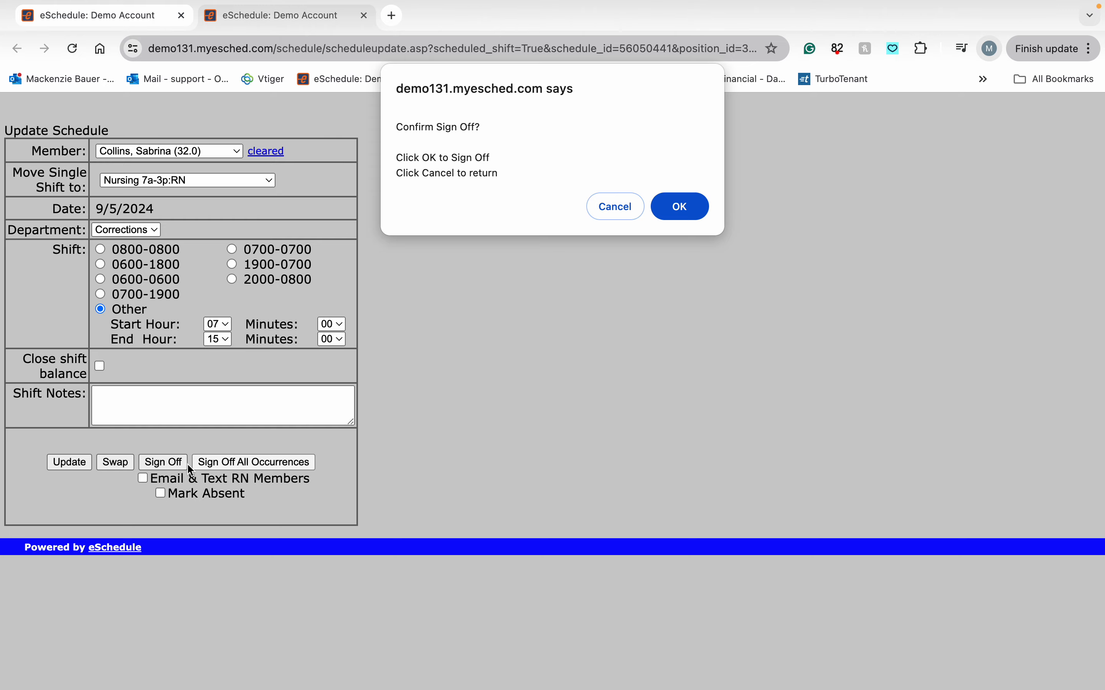
left_click(678, 212)
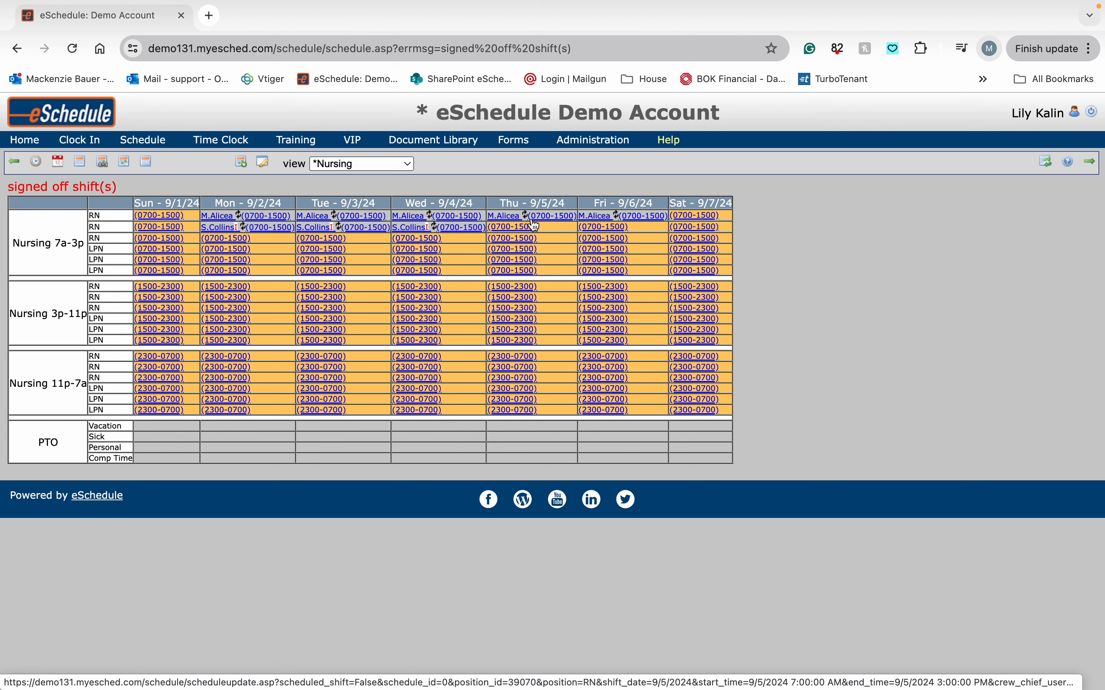
- Page forward two weeks and back to the week of 9/1/24
left_click(1090, 163)
left_click(1091, 163)
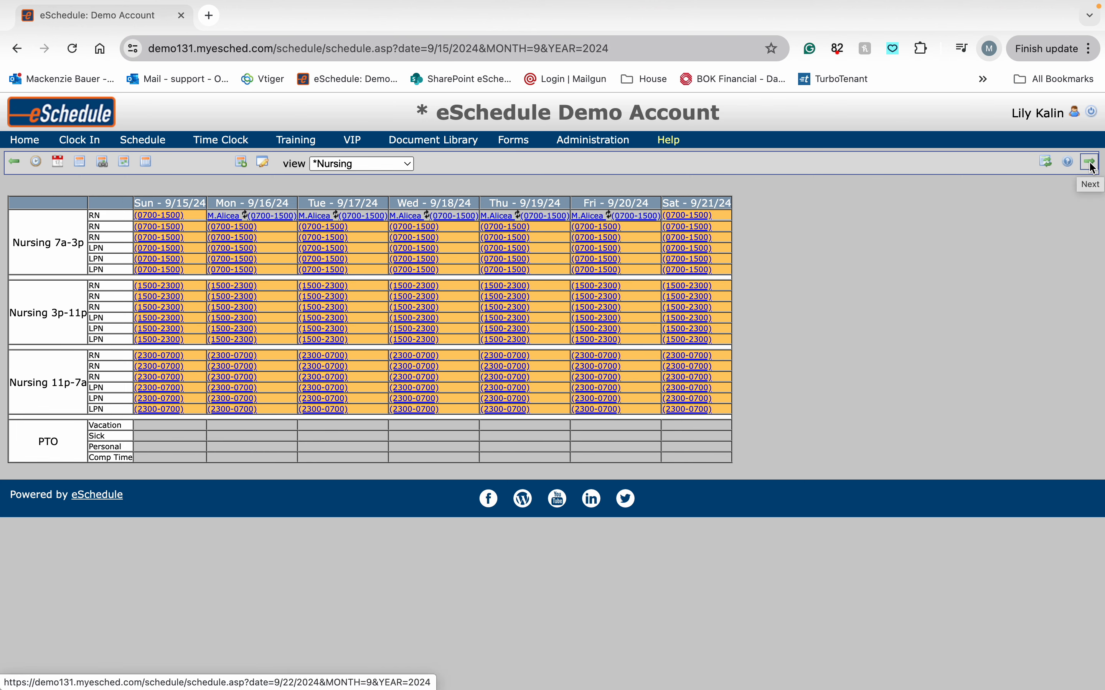
left_click(15, 162)
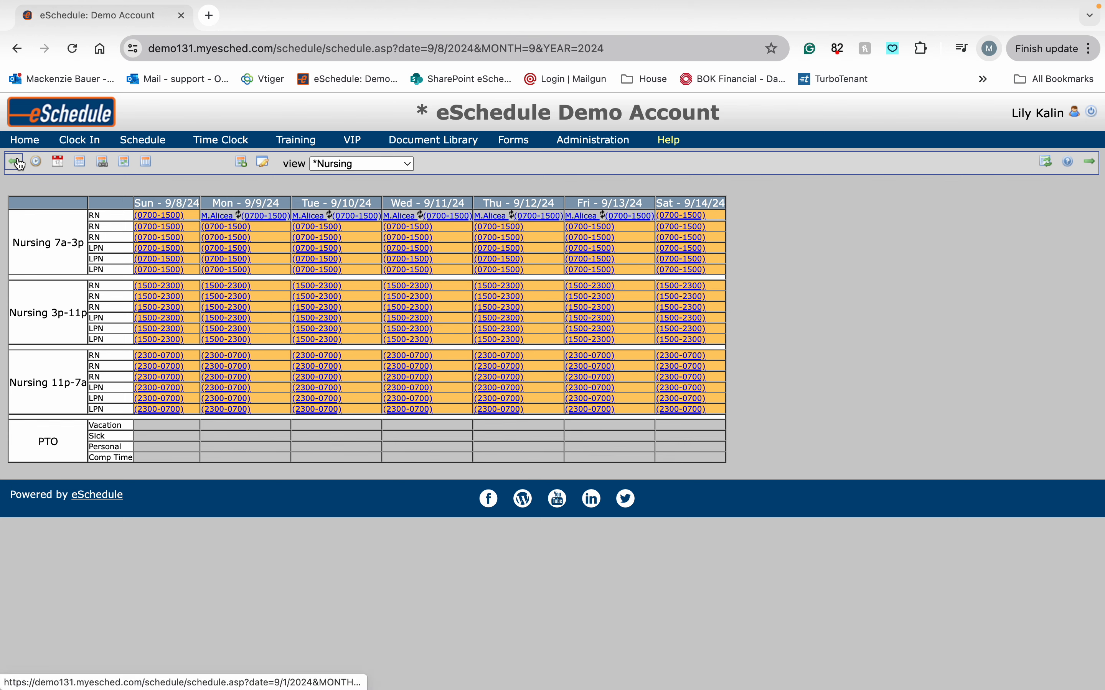
left_click(18, 163)
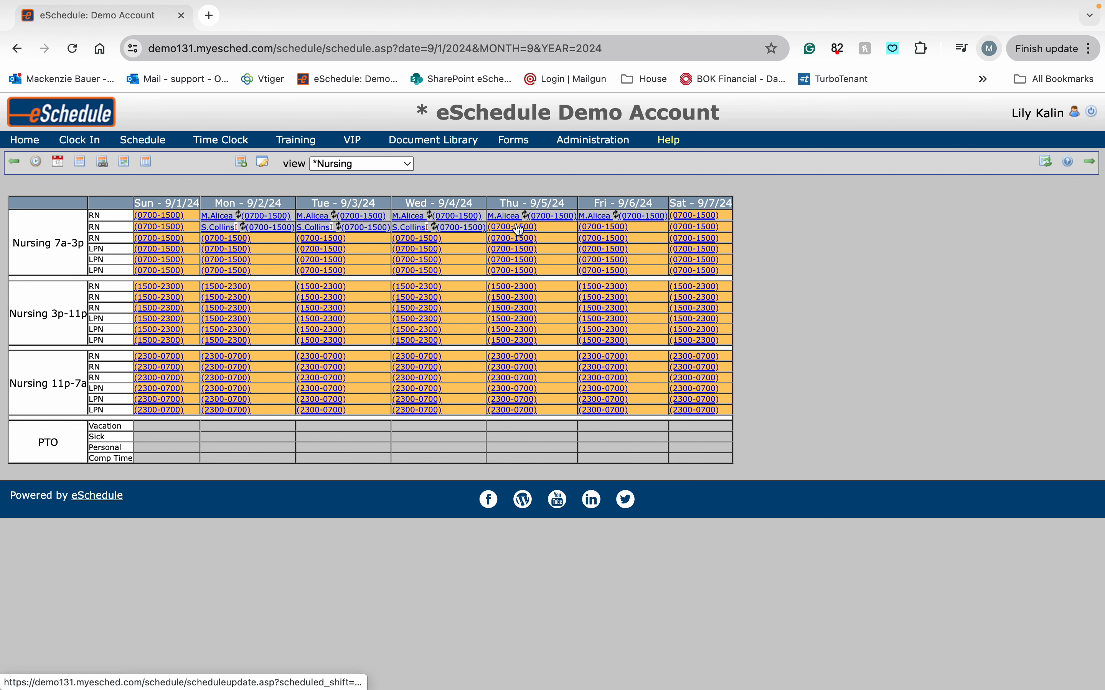